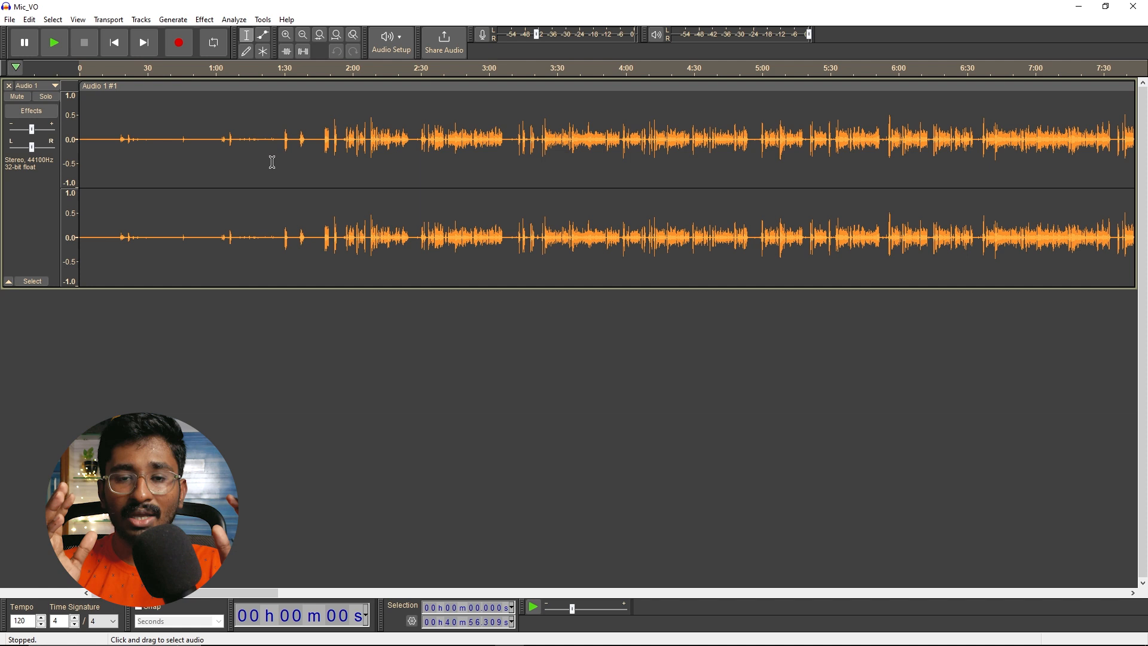
# - Capture a Noise Reduction profile from the quiet section of the track between about 1:09 and 1:28
pyautogui.moveTo(281, 136); pyautogui.dragTo(237, 140)
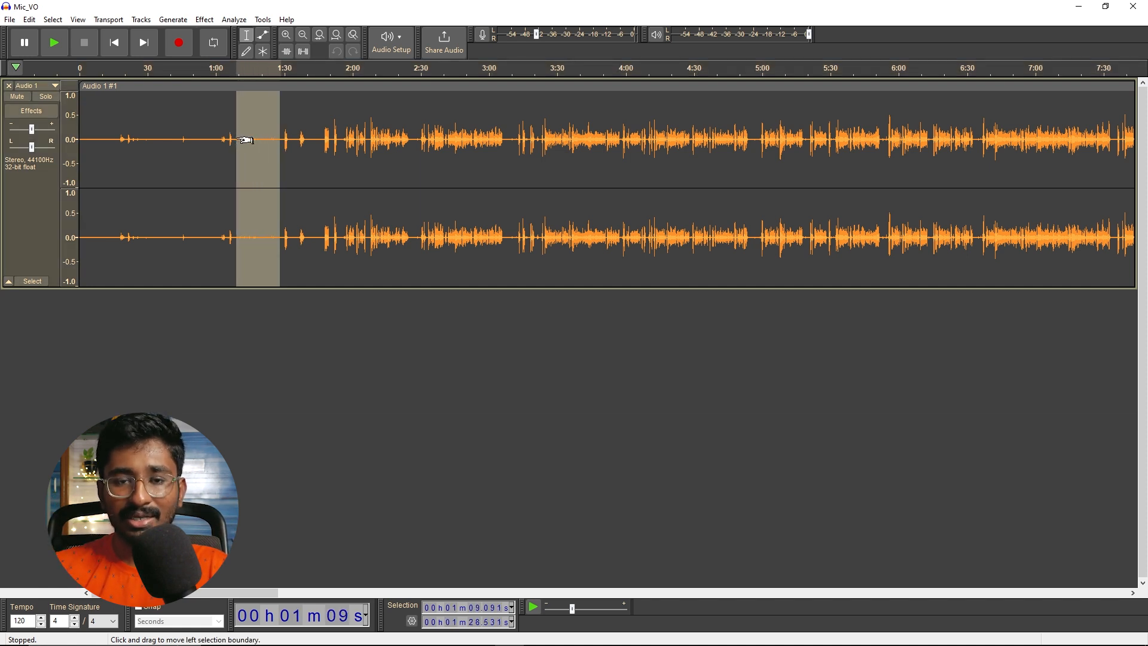
pyautogui.click(204, 20)
pyautogui.moveTo(280, 142)
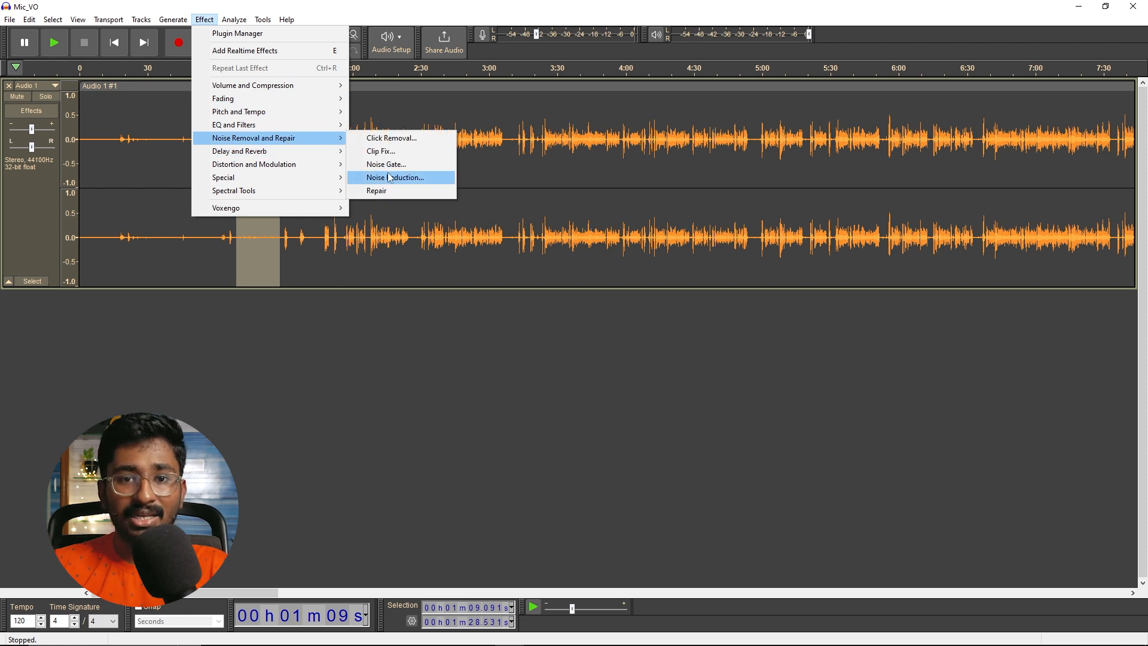
pyautogui.click(409, 178)
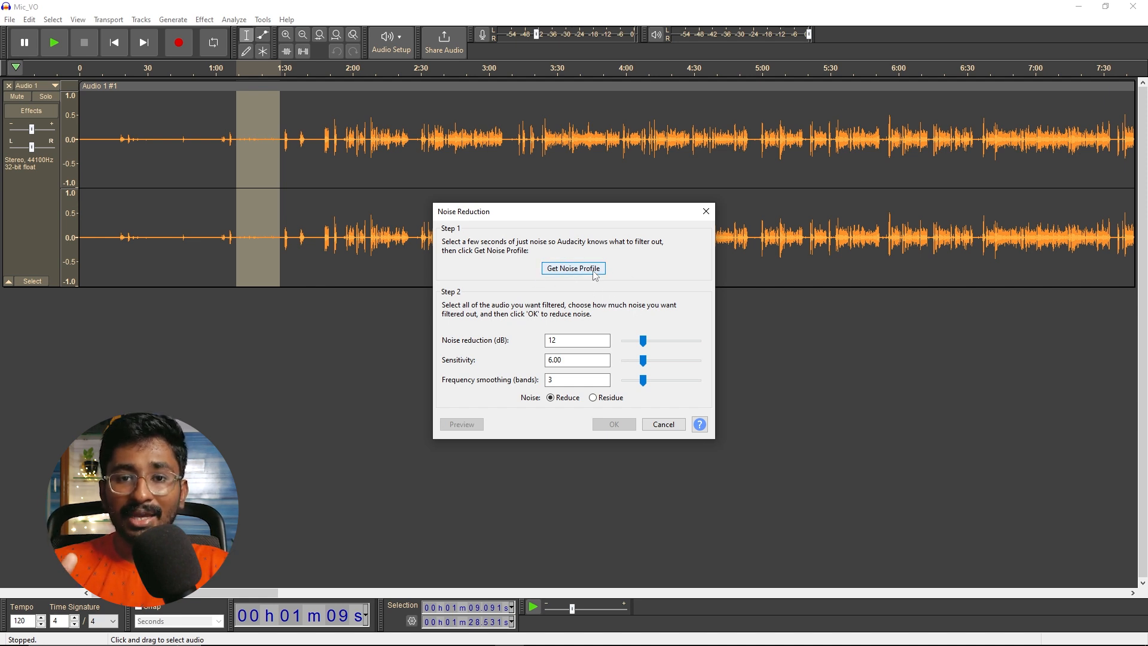
pyautogui.click(575, 268)
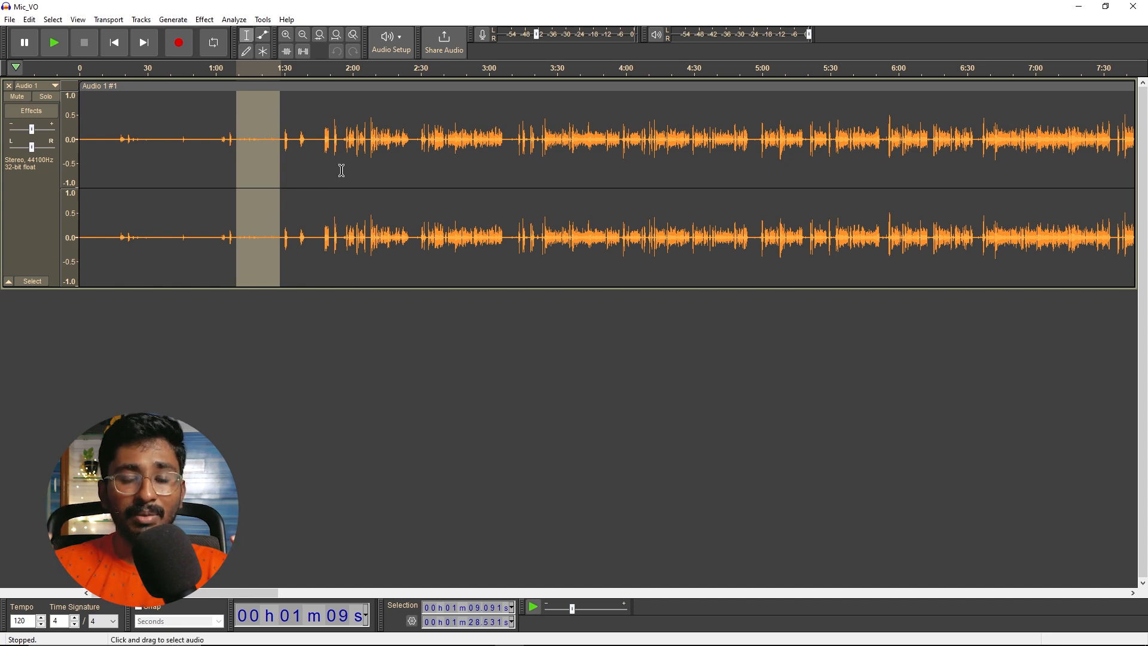
# - Apply Noise Reduction to the whole track with 12 dB reduction, sensitivity 6.00 and 3 frequency smoothing bands
pyautogui.click(334, 90)
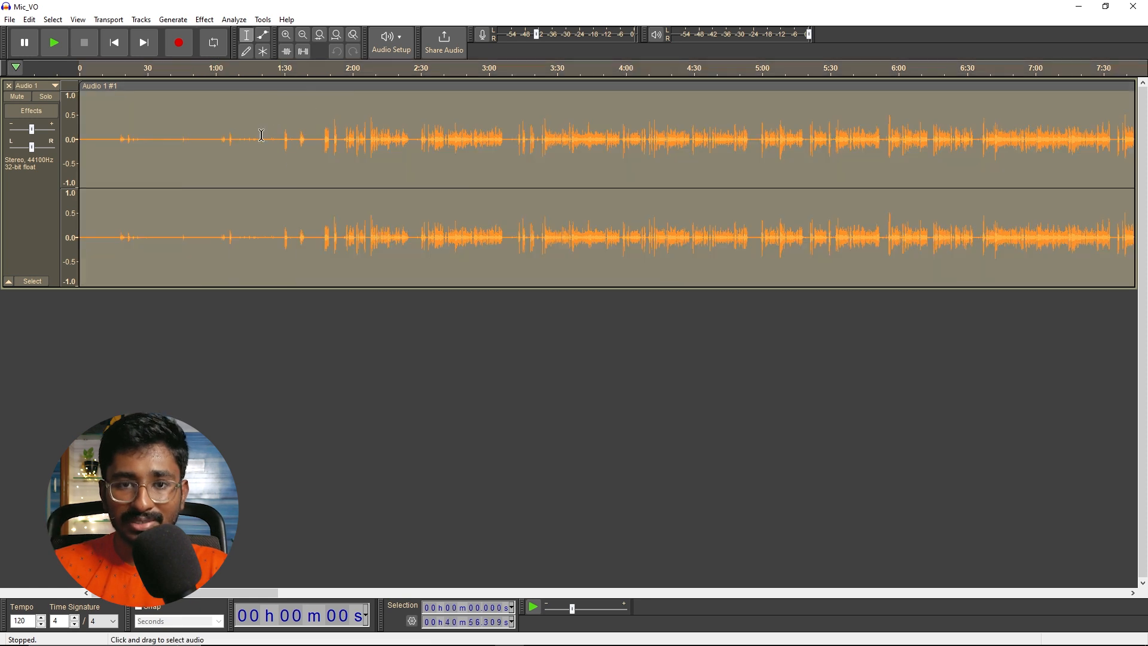
pyautogui.click(204, 19)
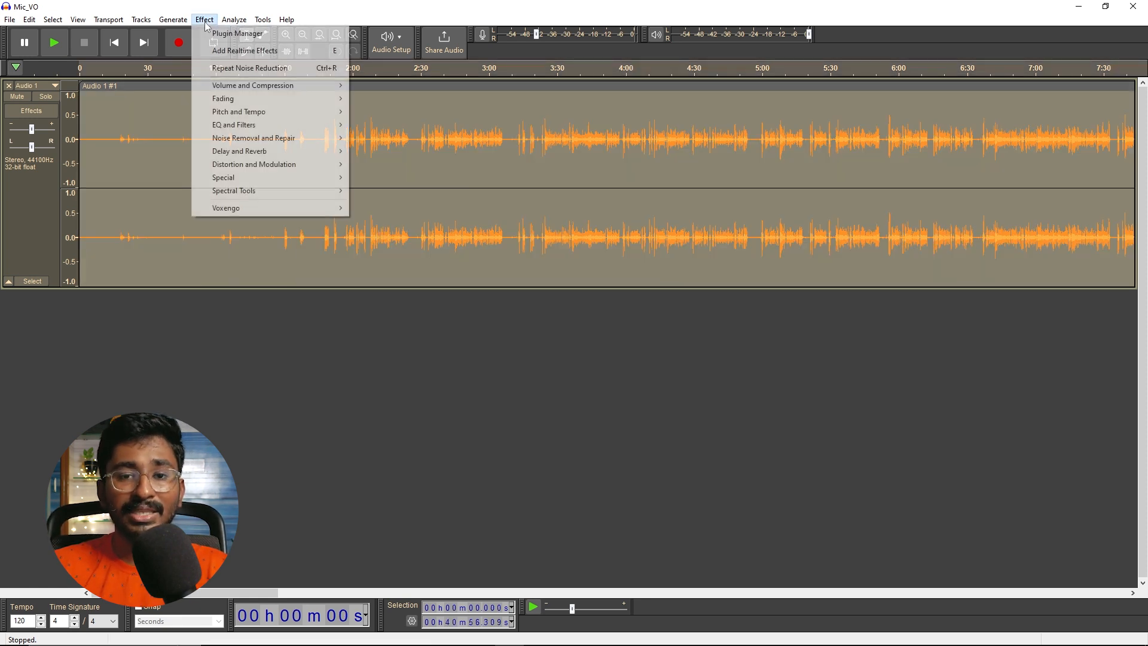
pyautogui.moveTo(250, 145)
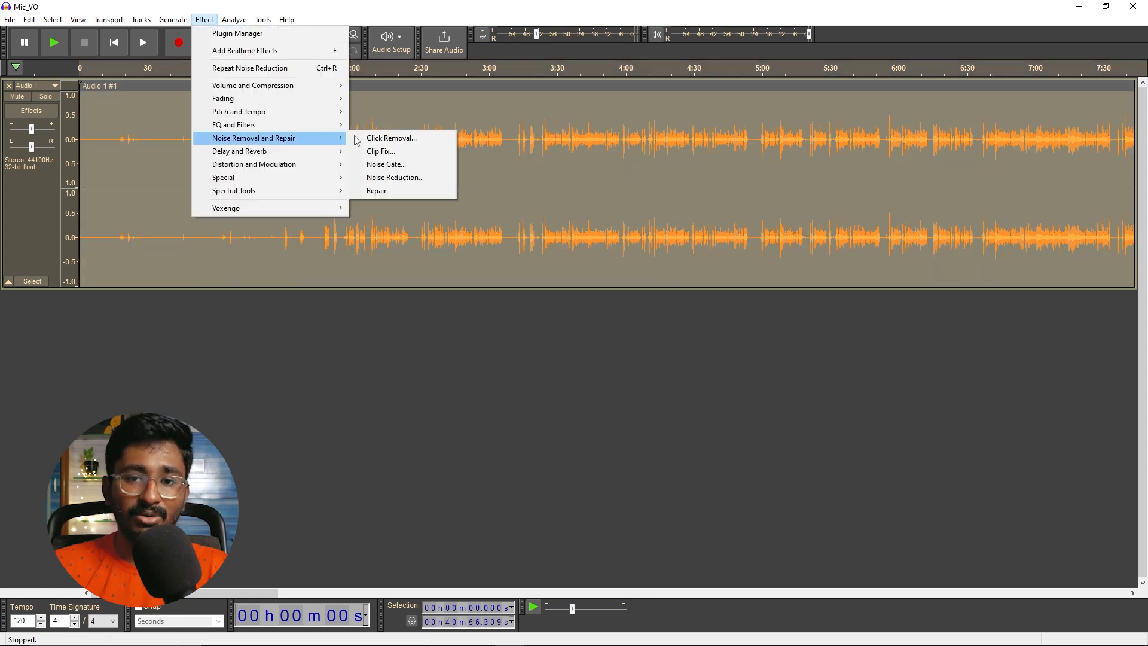
pyautogui.click(394, 177)
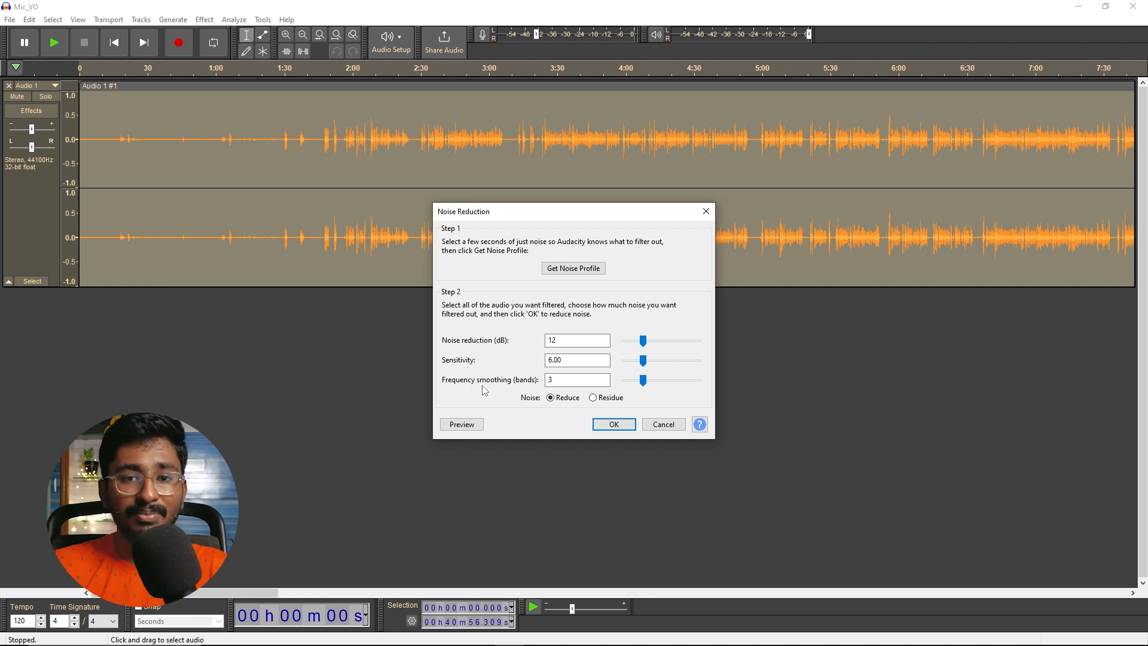
pyautogui.click(648, 341)
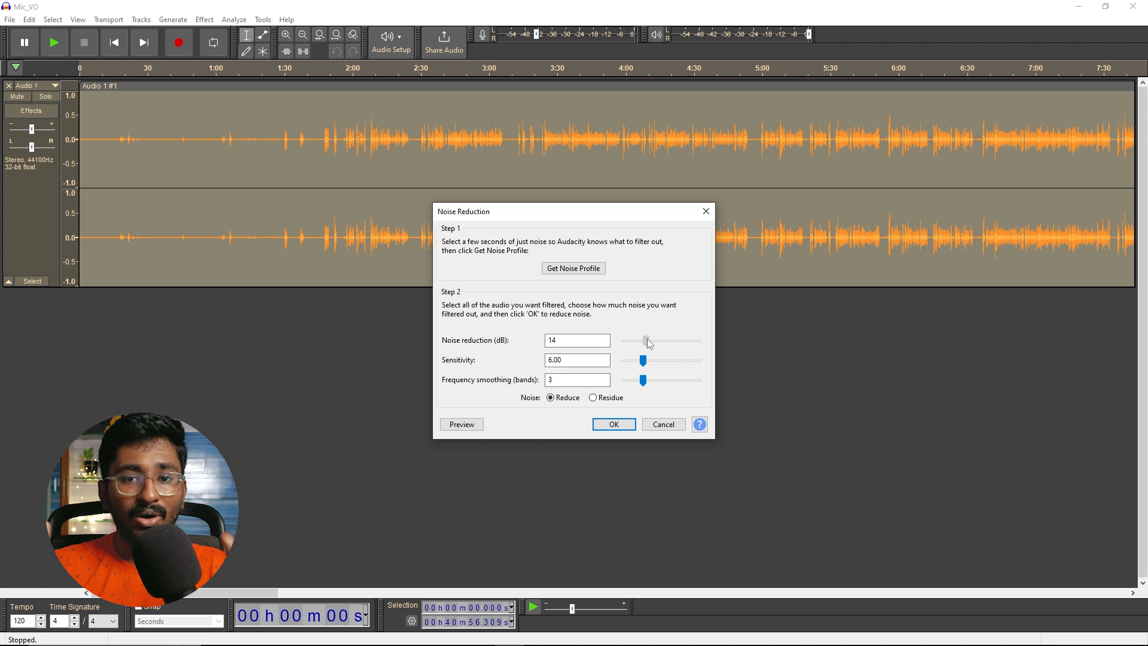
pyautogui.moveTo(643, 361); pyautogui.dragTo(651, 388)
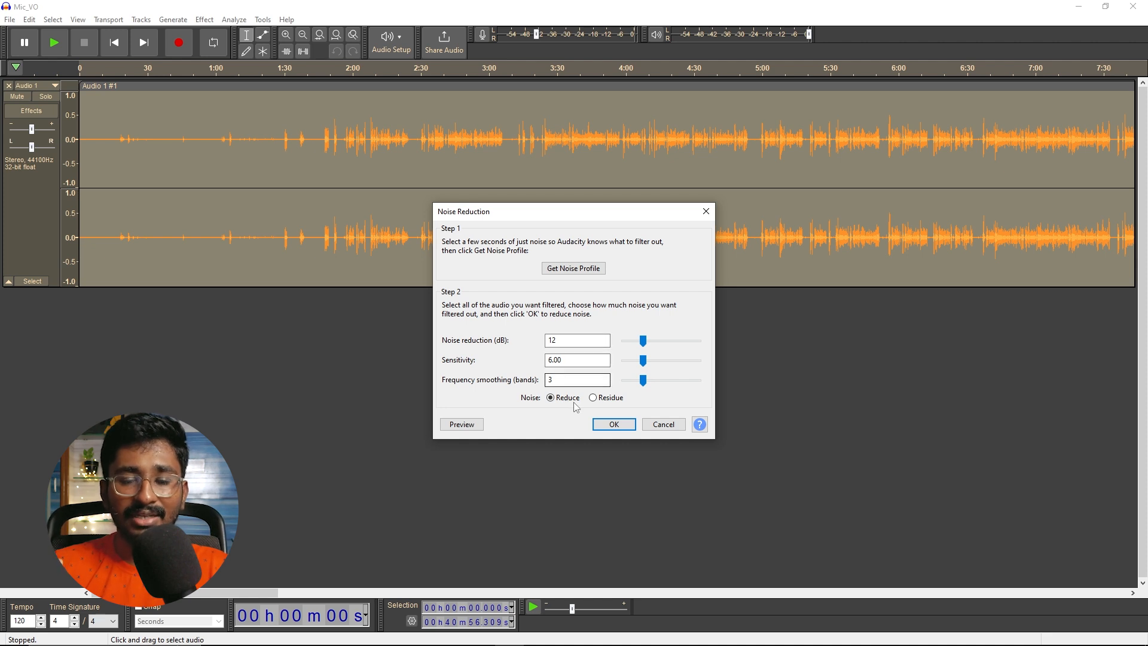
pyautogui.click(614, 424)
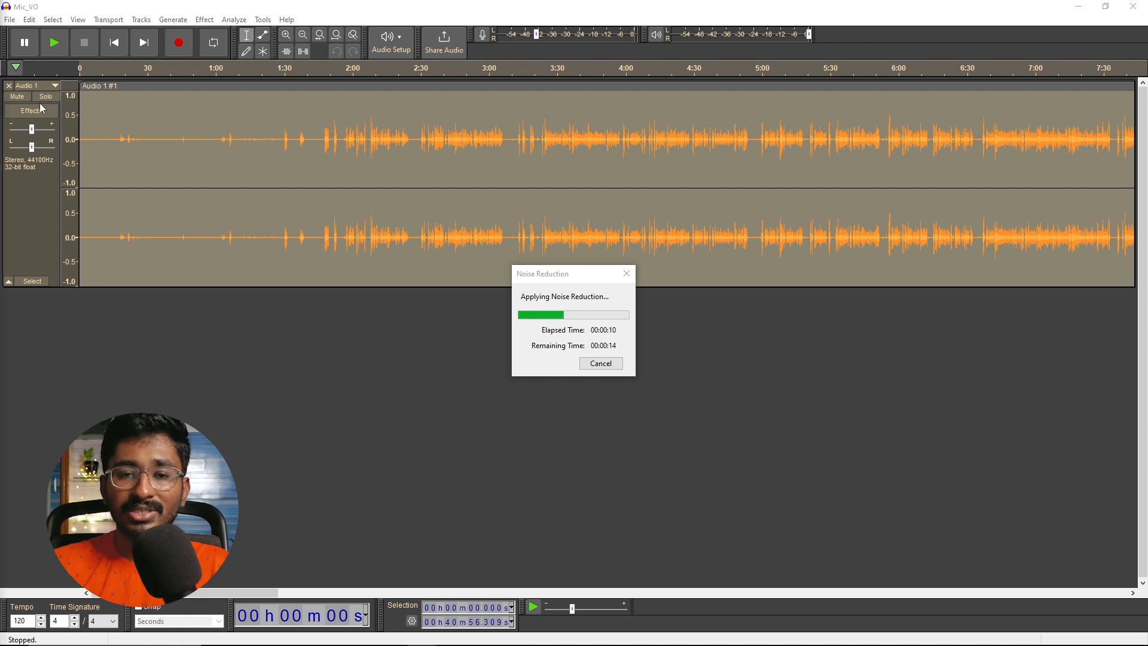
pyautogui.click(546, 277)
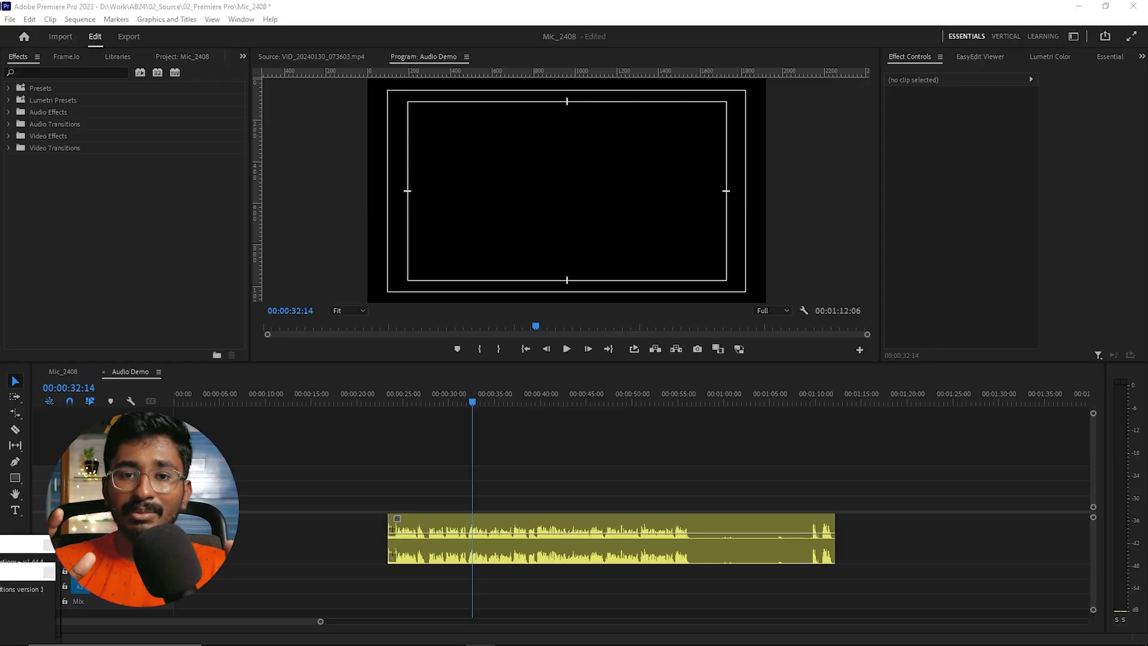
# - In Premiere Pro, find the Parametric Equalizer effect and apply it to the Mic_VO.wav clip in the Audio Demo sequence
pyautogui.click(443, 555)
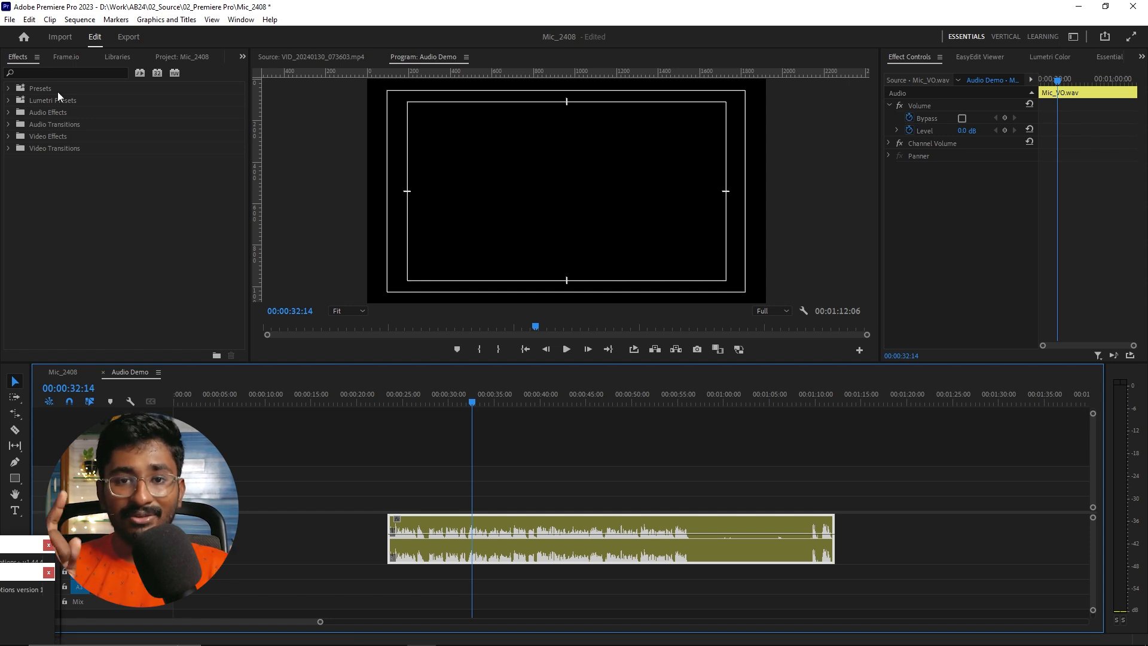
pyautogui.click(54, 72)
pyautogui.write('param')
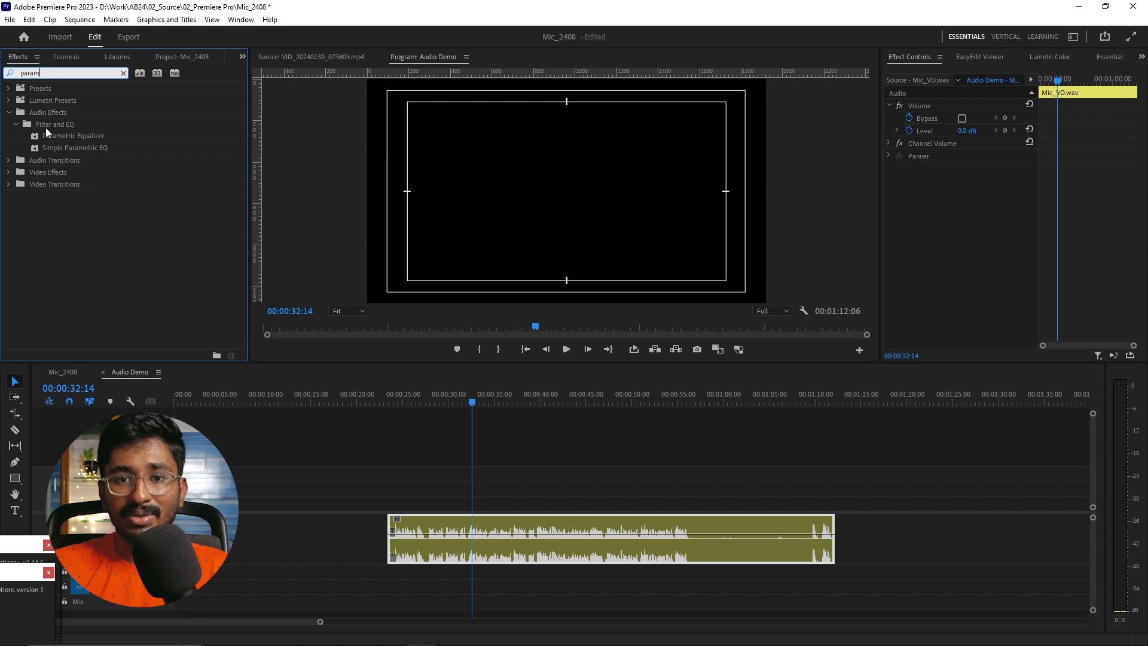
pyautogui.click(45, 132)
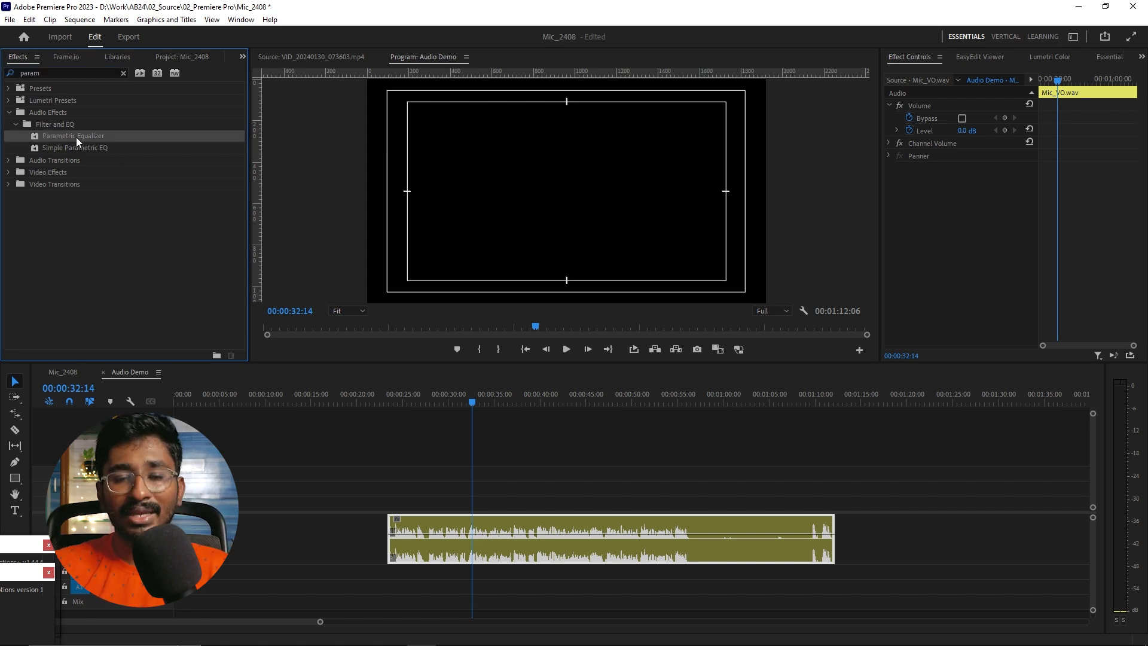
pyautogui.moveTo(77, 137); pyautogui.dragTo(430, 553)
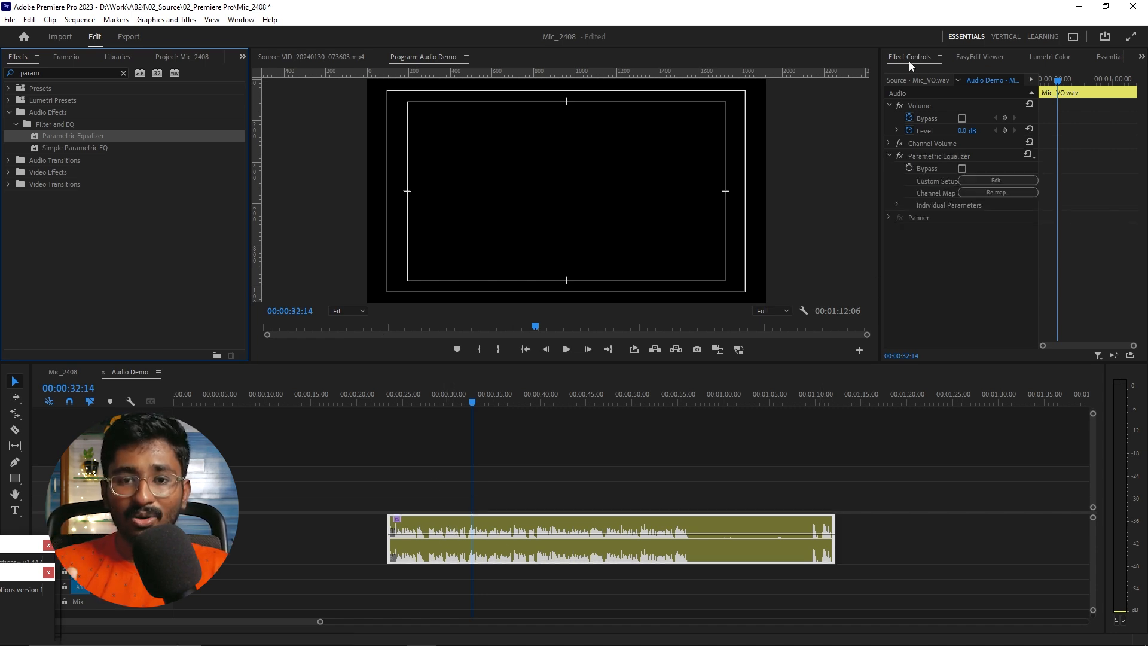
# - Open the Parametric Equalizer's custom setup and choose the Loudness Maximizer preset
pyautogui.click(997, 181)
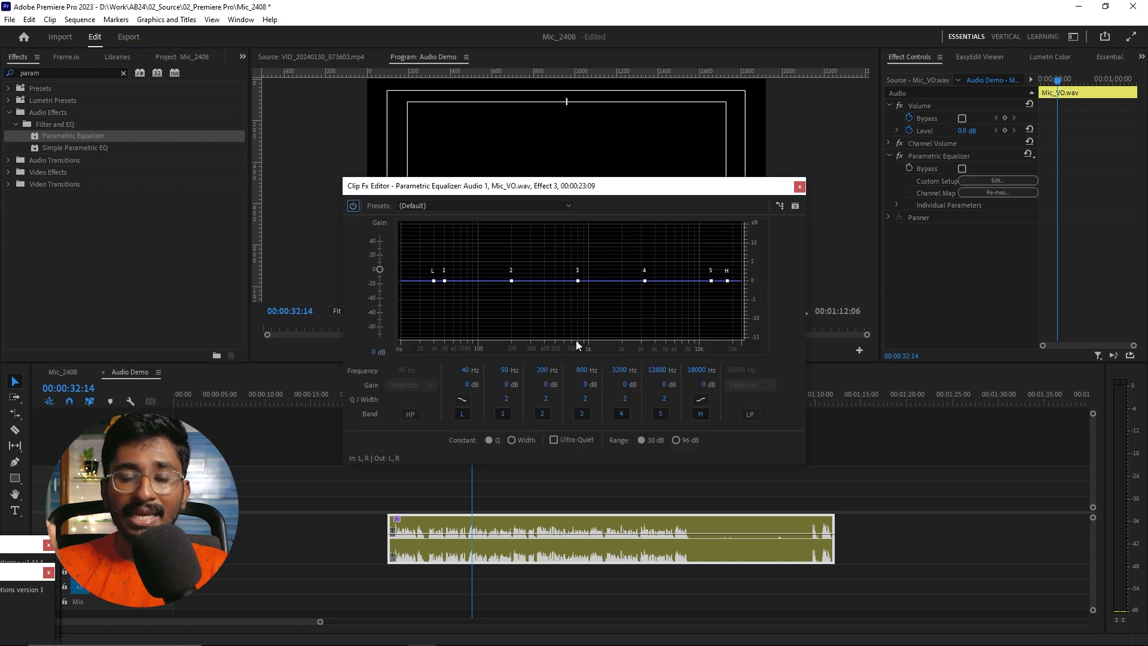
pyautogui.click(405, 205)
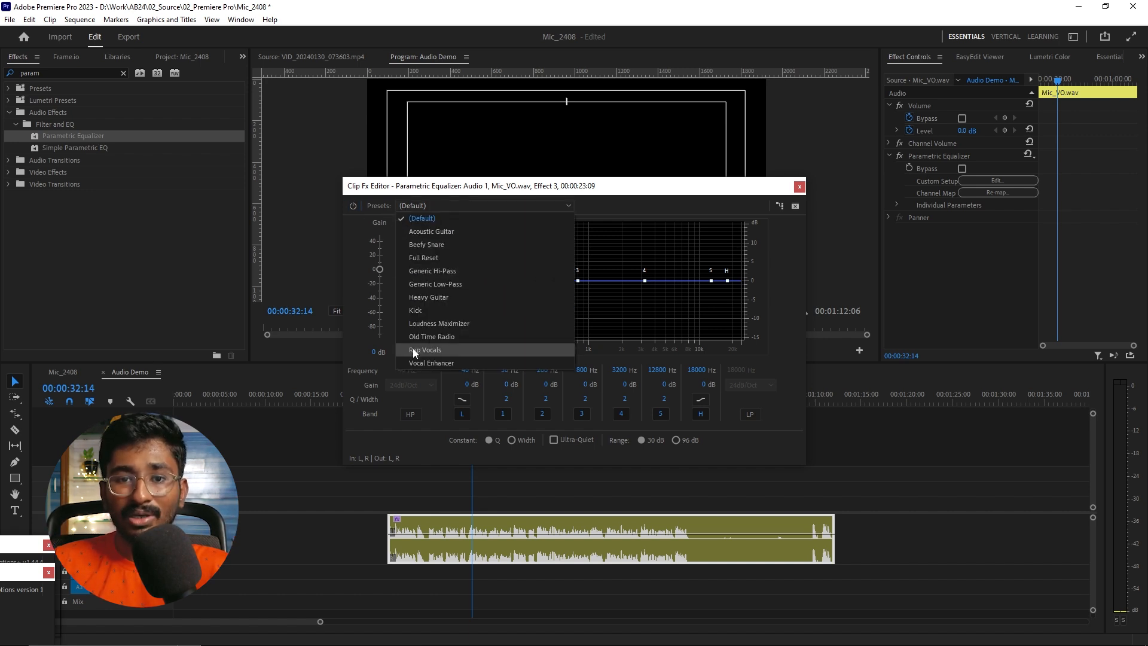
pyautogui.click(453, 326)
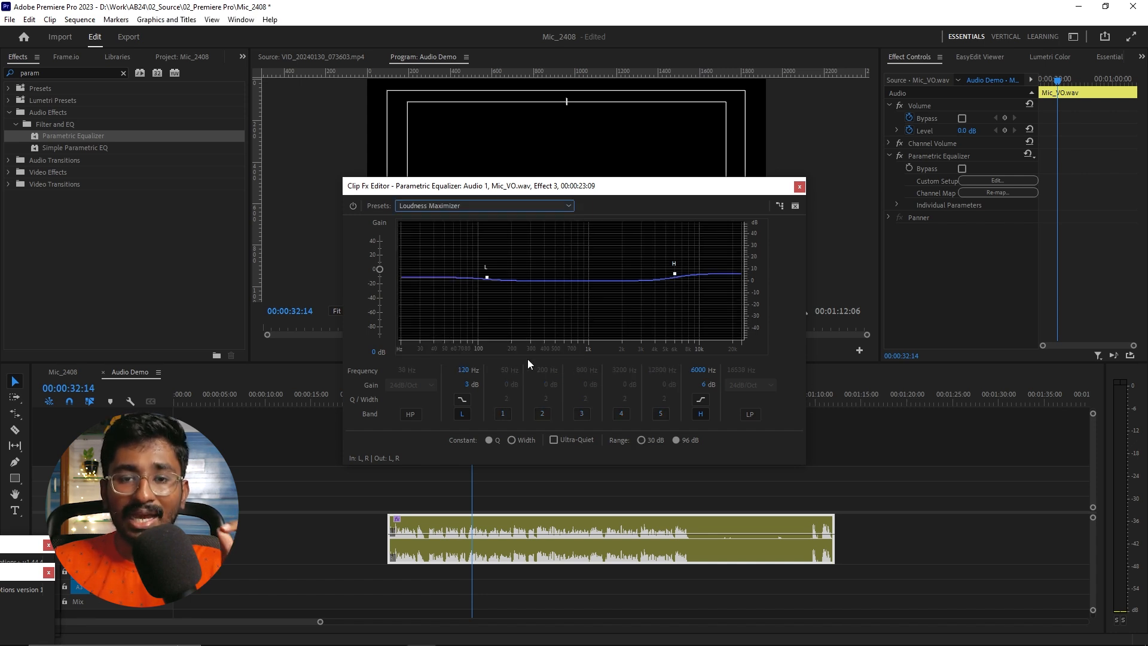
# - During playback, raise the equalizer's low band to 15.7 dB at 125 Hz and high band to 8.1 dB at 5993 Hz, and close its editor
pyautogui.press('space')
pyautogui.moveTo(487, 277); pyautogui.dragTo(488, 263)
pyautogui.moveTo(678, 275); pyautogui.dragTo(676, 274)
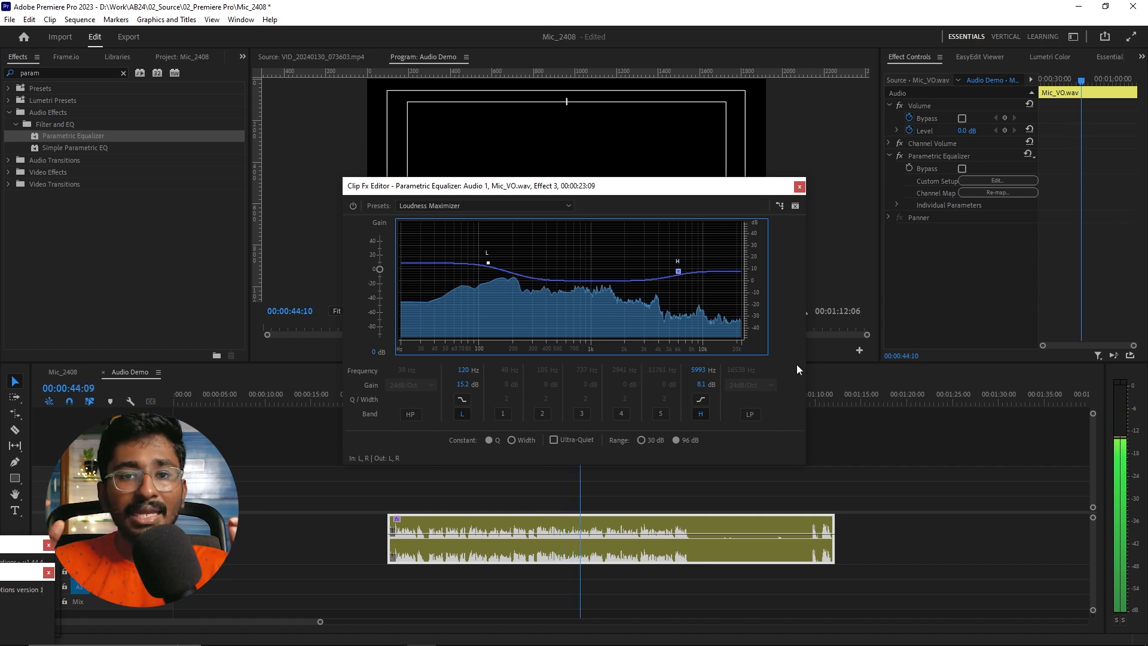
pyautogui.moveTo(488, 262)
pyautogui.mouseDown()
pyautogui.moveTo(489, 251)
pyautogui.moveTo(489, 305)
pyautogui.moveTo(490, 263)
pyautogui.mouseUp()
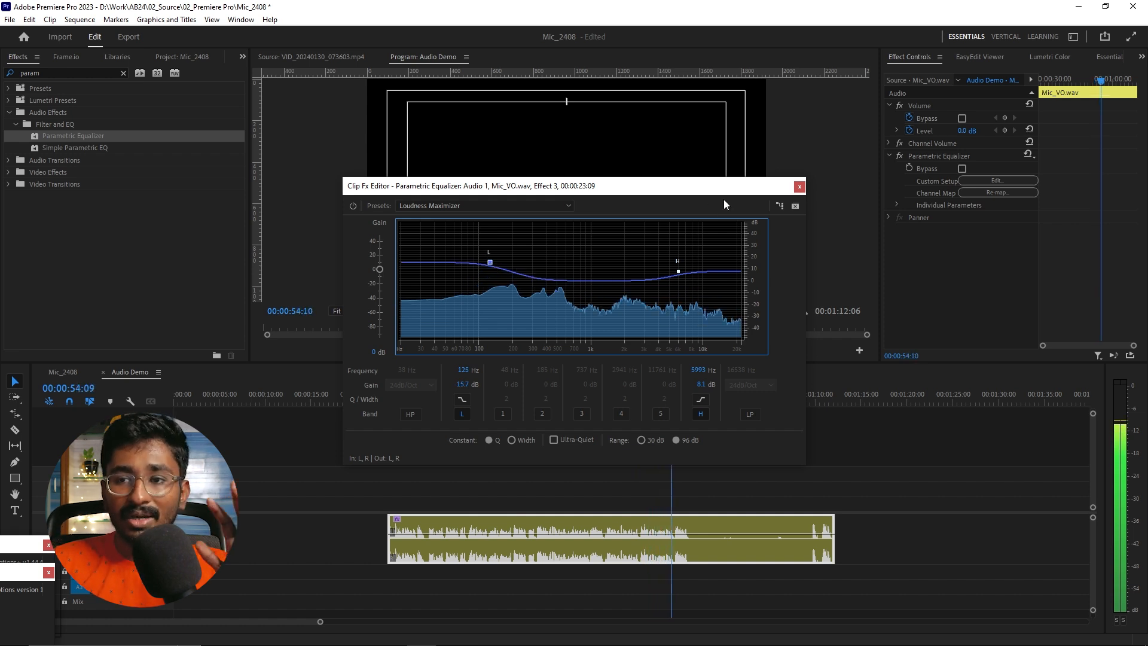
pyautogui.click(799, 187)
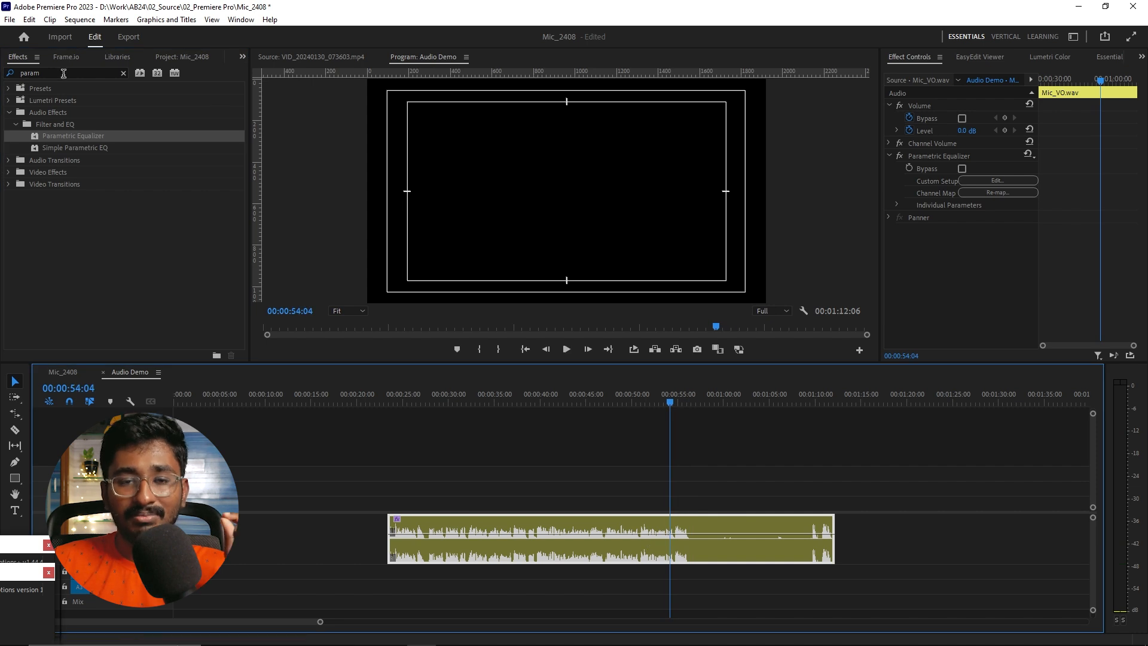
# - Search the effects for "multi" and apply the Multiband Compressor to the Mic_VO.wav clip
pyautogui.click(82, 72)
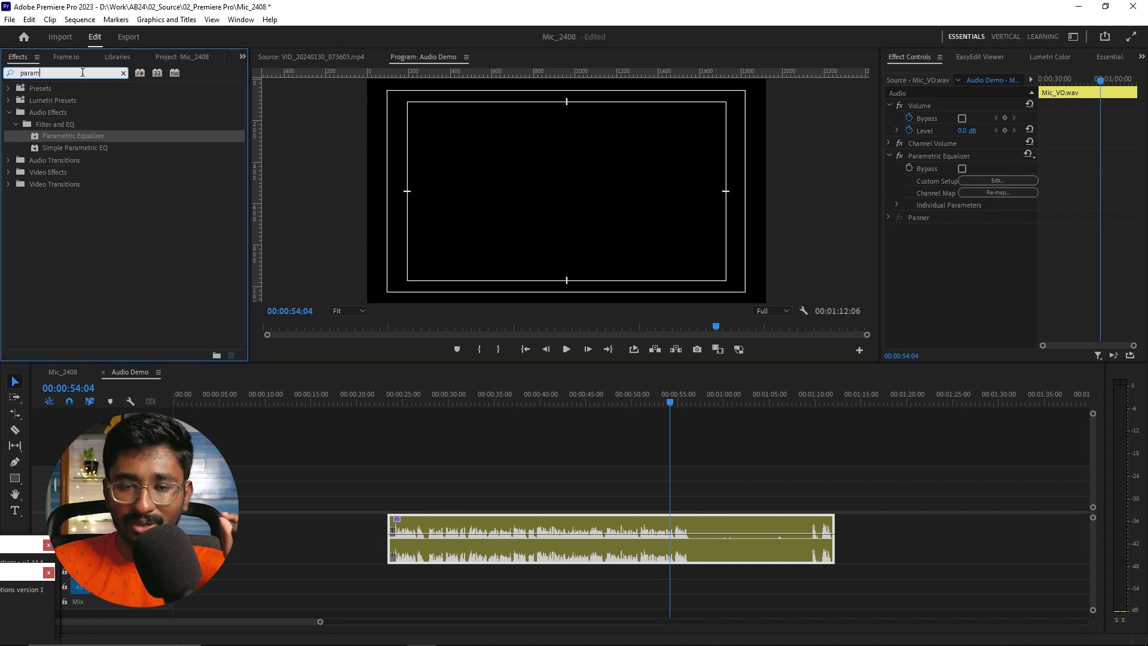
pyautogui.write('mul')
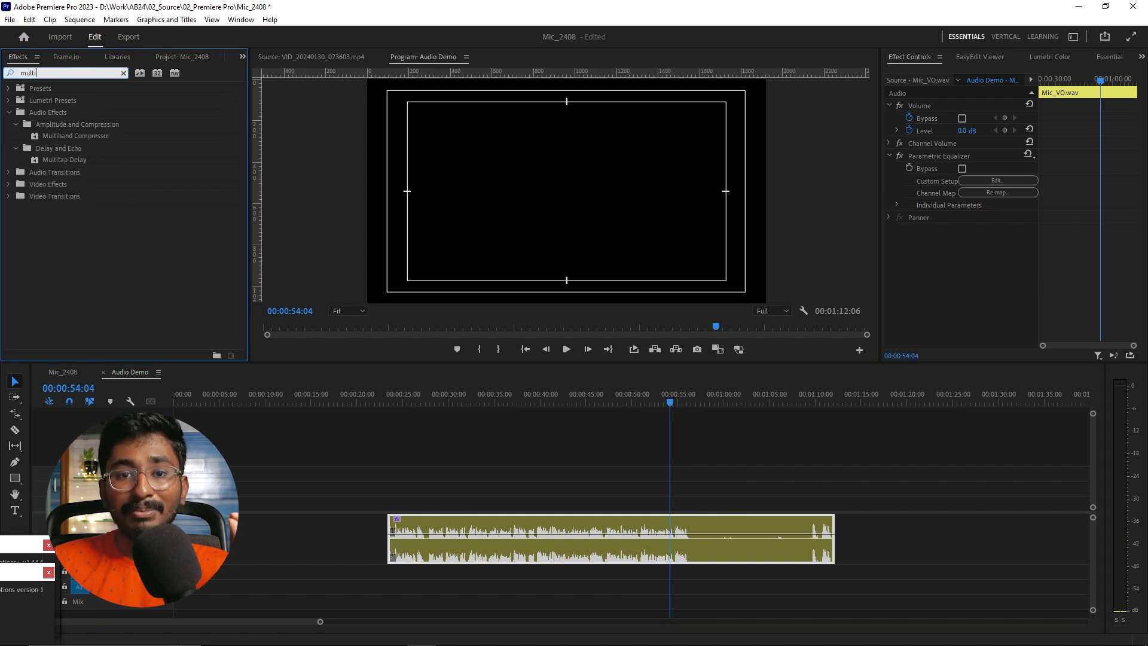
pyautogui.write('ti')
pyautogui.click(69, 137)
pyautogui.moveTo(60, 138); pyautogui.dragTo(475, 539)
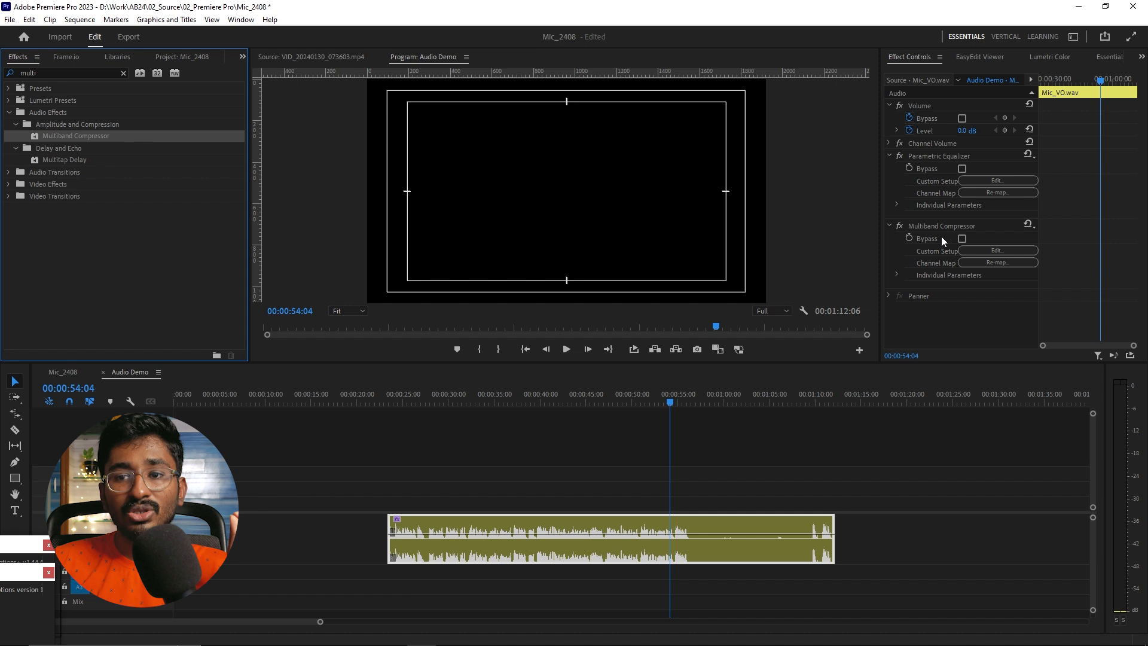
# - Open the Multiband Compressor's custom setup, choose the Broadcast preset and move the editor window aside
pyautogui.click(987, 250)
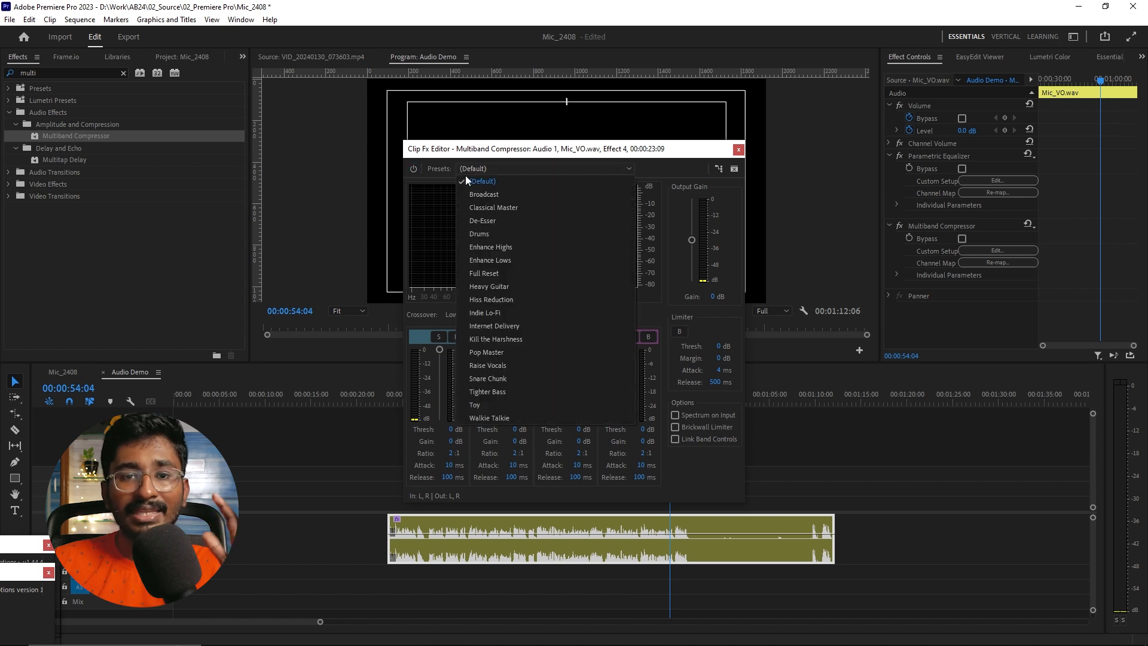
pyautogui.click(492, 195)
pyautogui.moveTo(513, 149); pyautogui.dragTo(809, 134)
# - Play the clip from 00:00:29:01 to listen to the compressed voice, close the compressor's editor and deselect the clip
pyautogui.moveTo(544, 396); pyautogui.dragTo(443, 404)
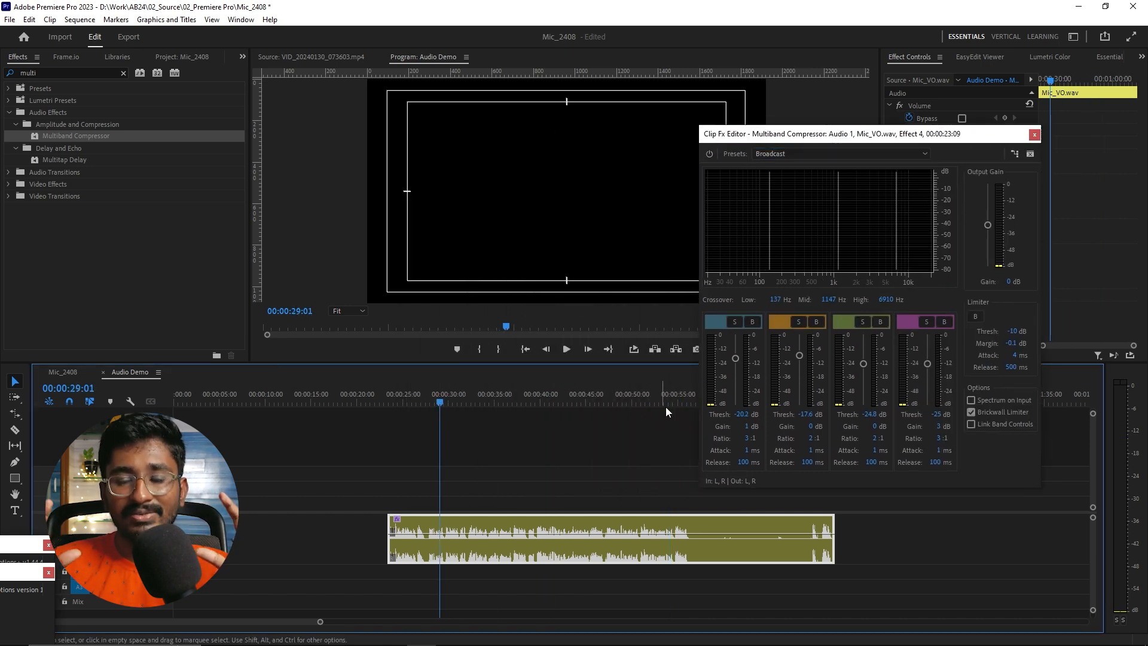
pyautogui.press('space')
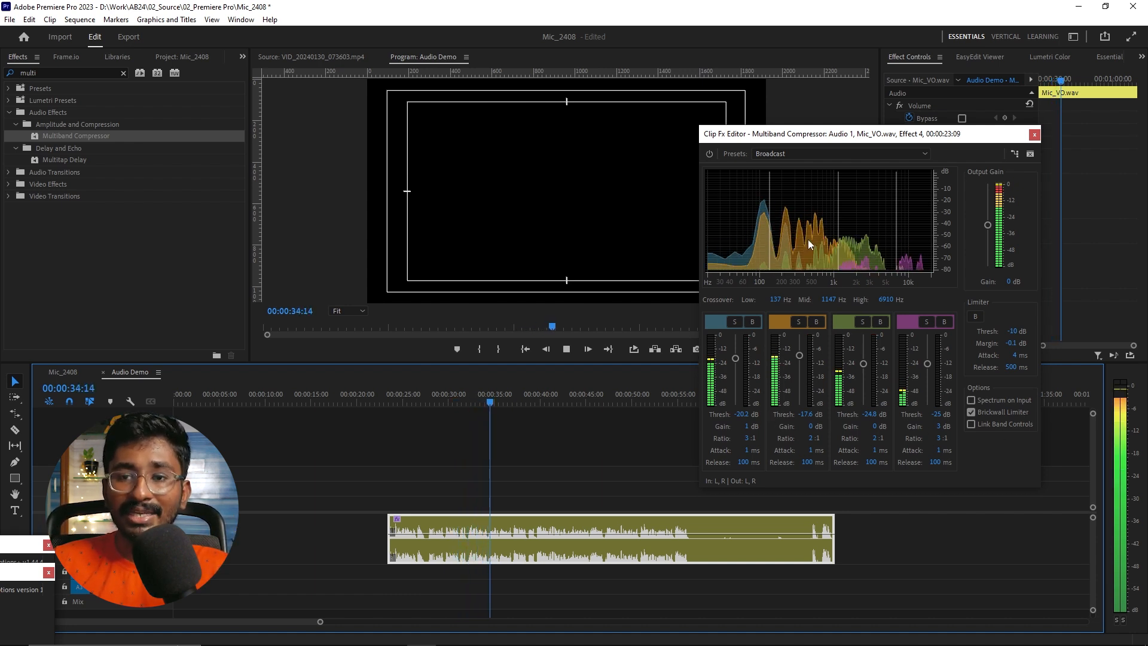
pyautogui.click(795, 152)
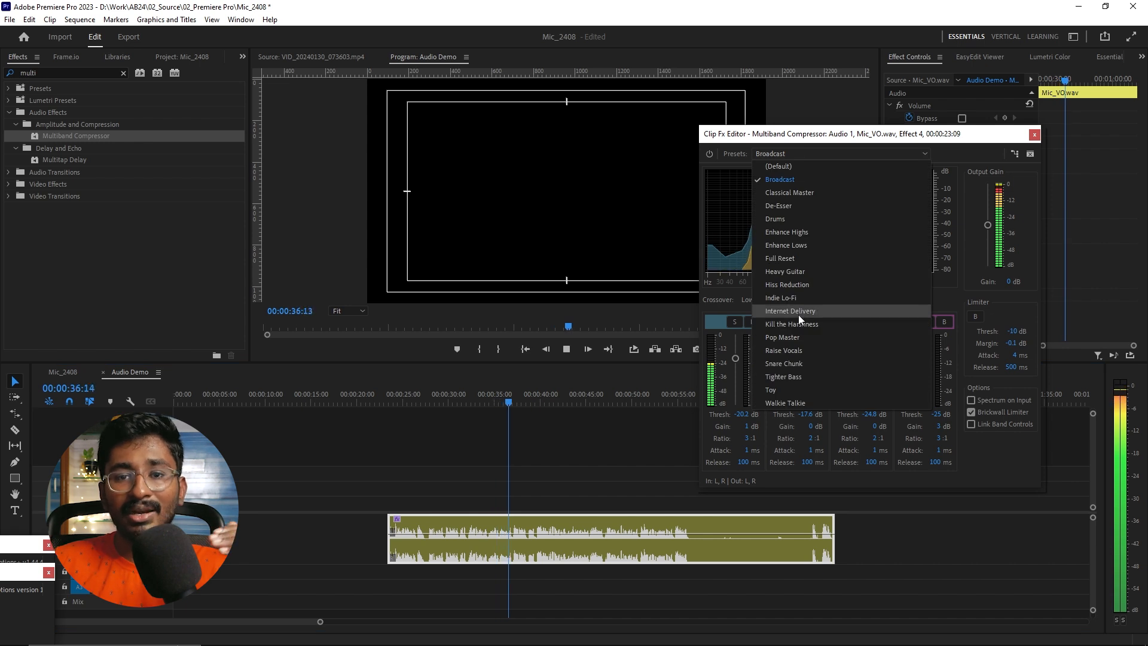
pyautogui.click(955, 147)
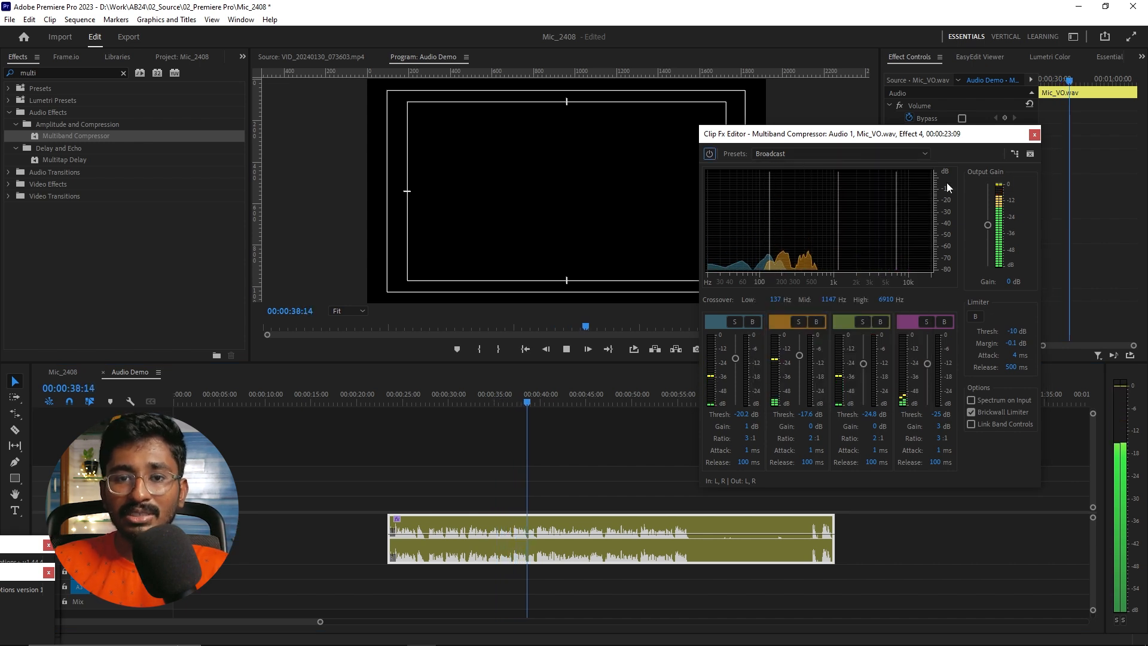
pyautogui.click(1034, 134)
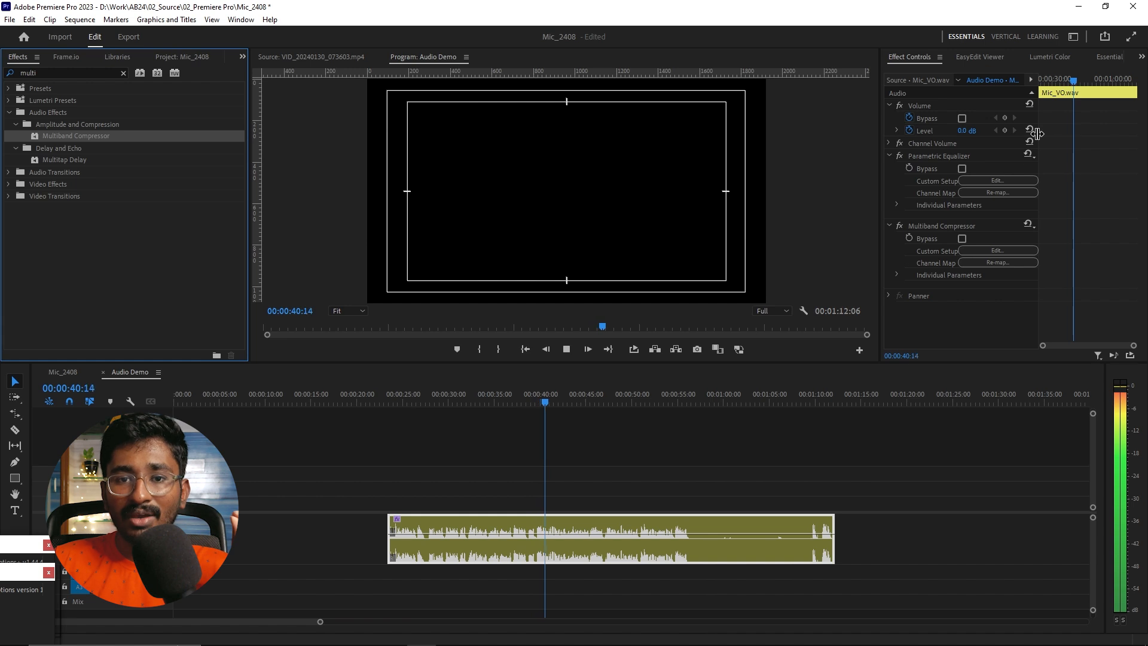
pyautogui.click(686, 440)
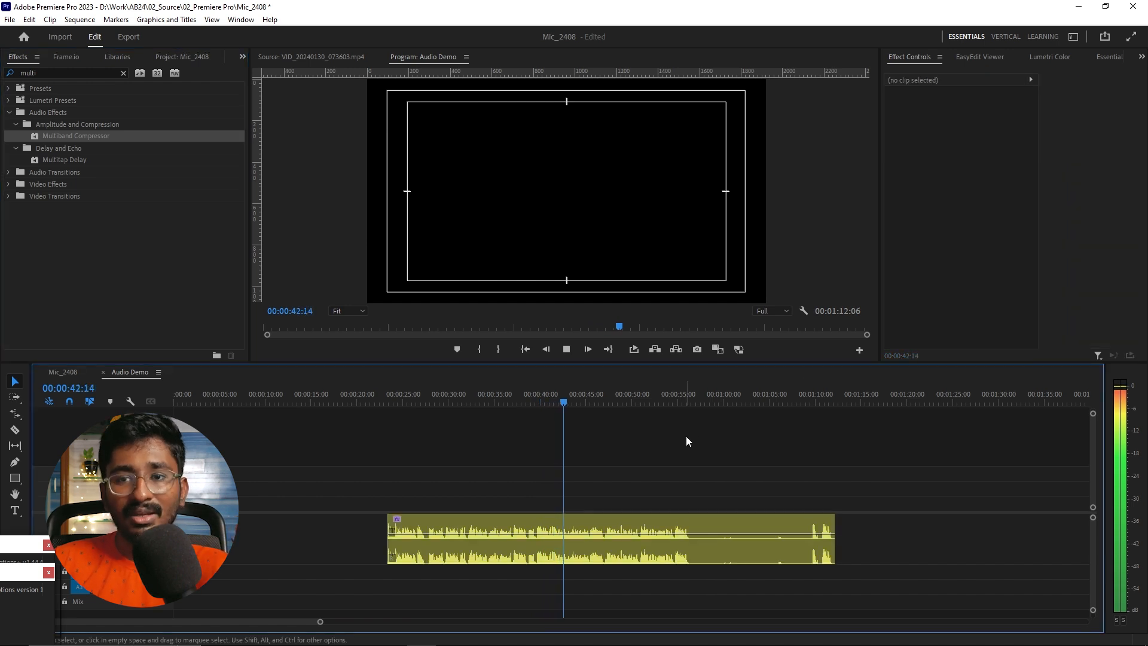